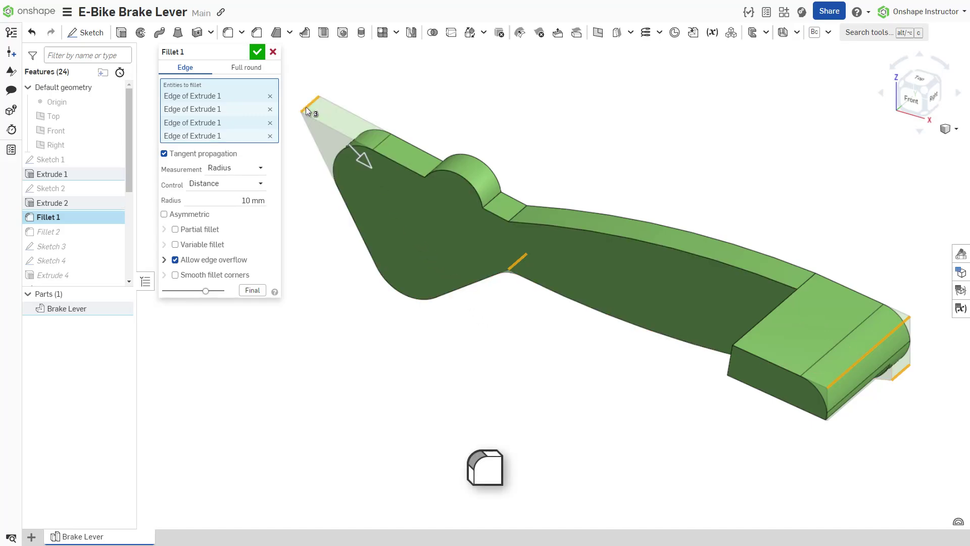
# Add the arm's upper neck edge to the 10 mm fillet, and pick the pivot boss's outer rim for a 1 mm chamfer
pyautogui.click(515, 210)
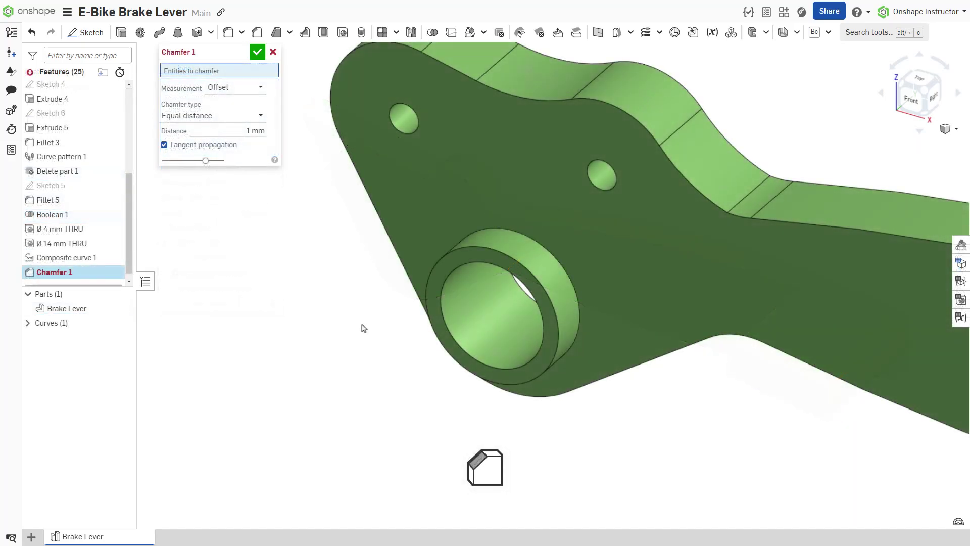
pyautogui.click(428, 326)
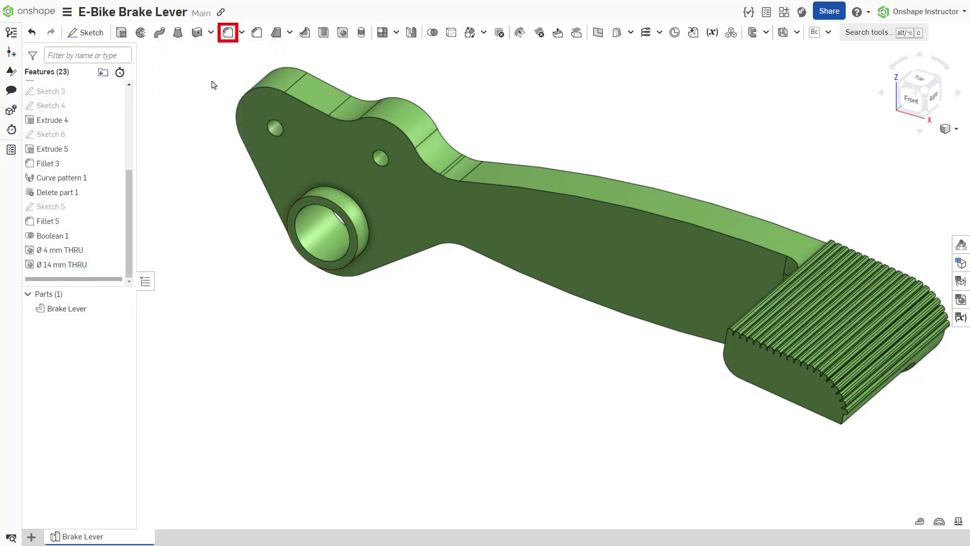
# Start a 1 mm fillet and try it on the pivot boss's base edge and on its outer face, clearing each selection
pyautogui.click(228, 34)
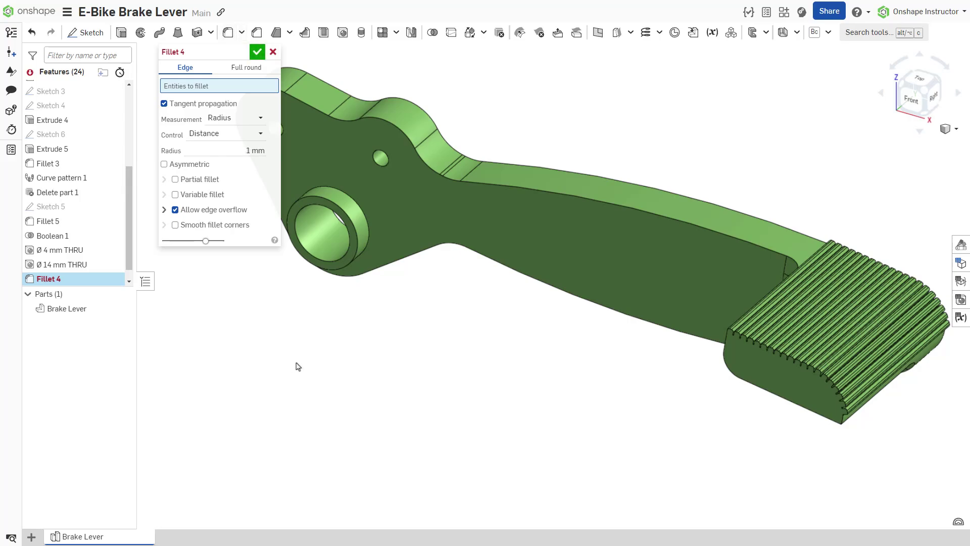
pyautogui.click(369, 244)
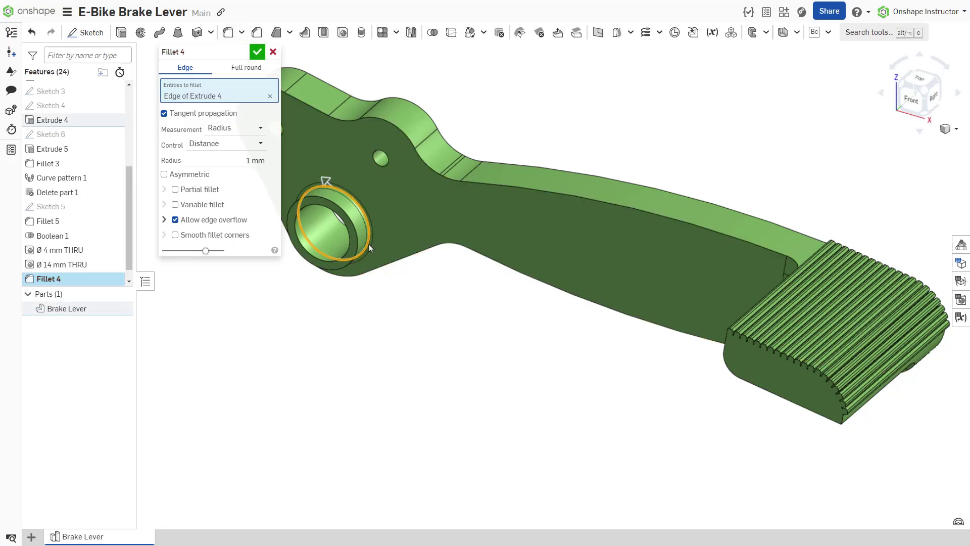
pyautogui.click(369, 243)
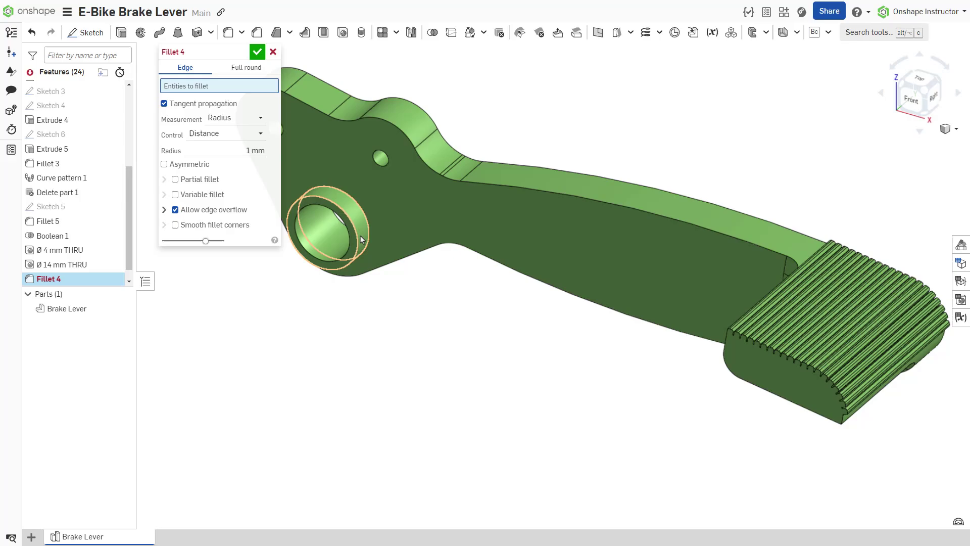
pyautogui.click(360, 236)
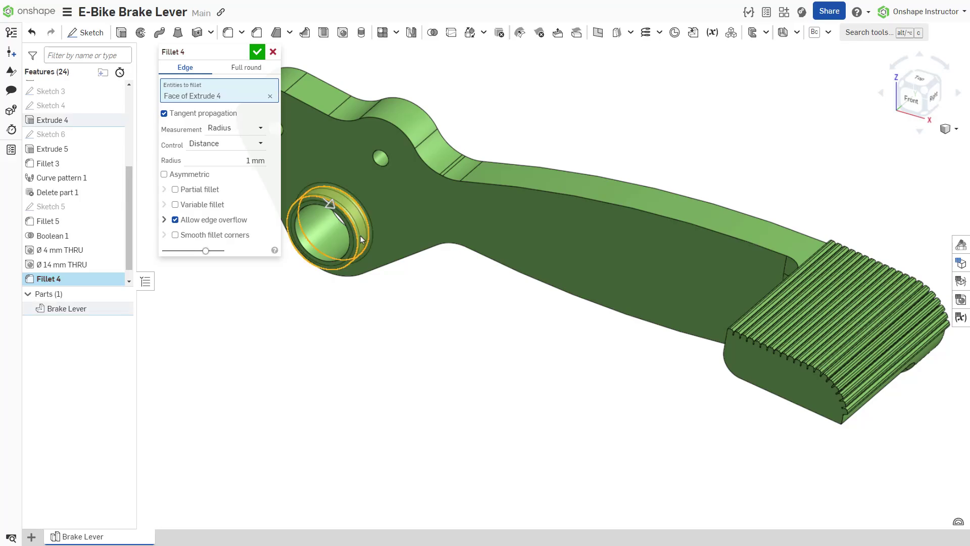
pyautogui.click(360, 238)
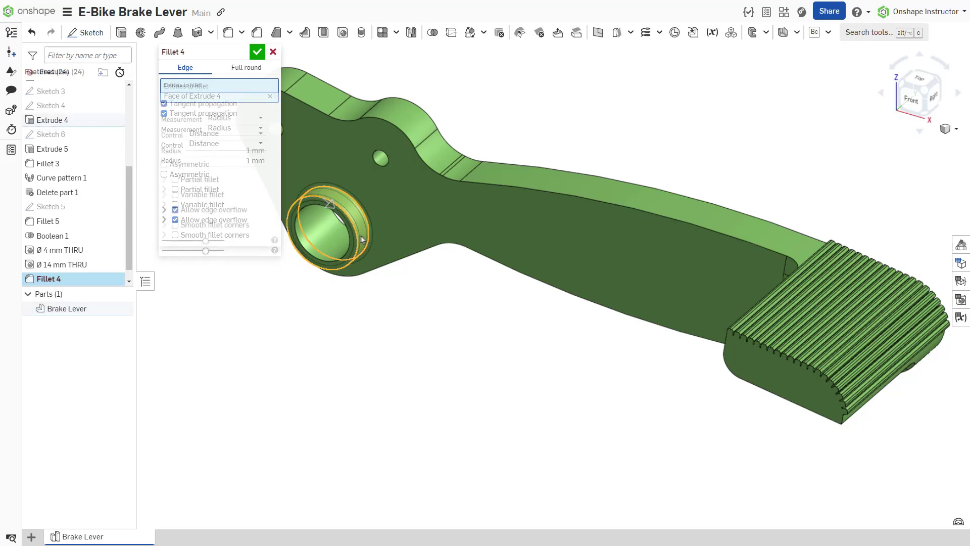
# Apply the 1 mm fillet to the lever's upper profile edge with tangent propagation, and open the measurement options
pyautogui.click(350, 121)
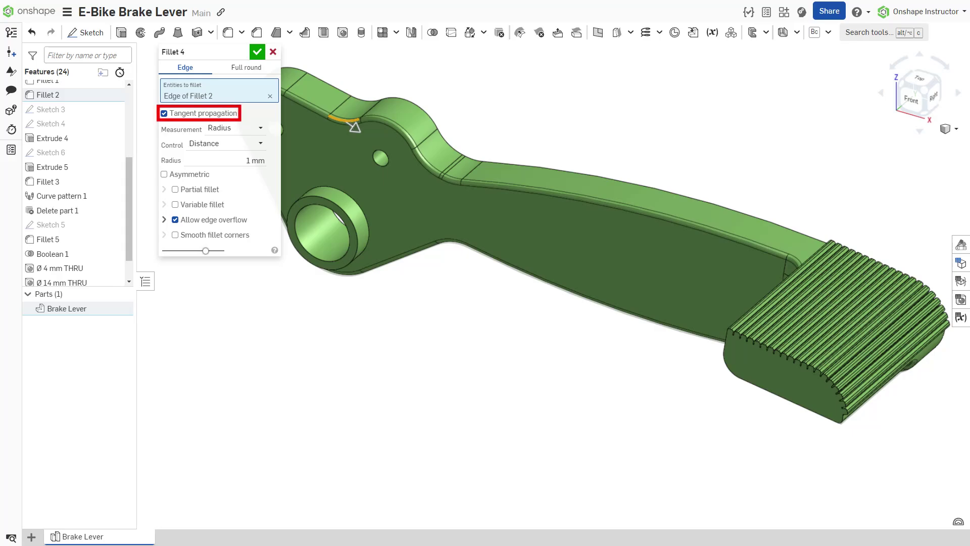
pyautogui.click(235, 128)
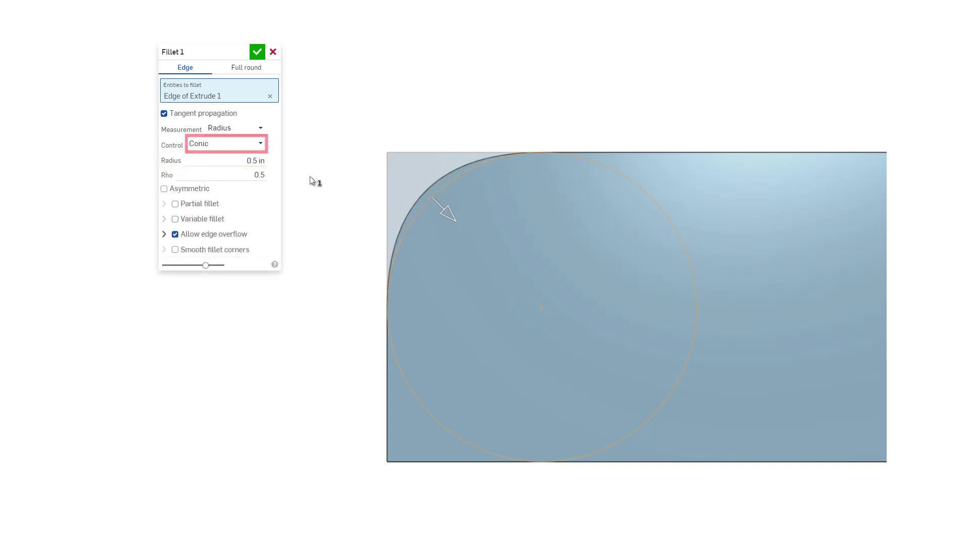
# Vary the rho of the block's 0.5 in conic fillet, entering 0.9 first and 0.4 second
pyautogui.click(248, 173)
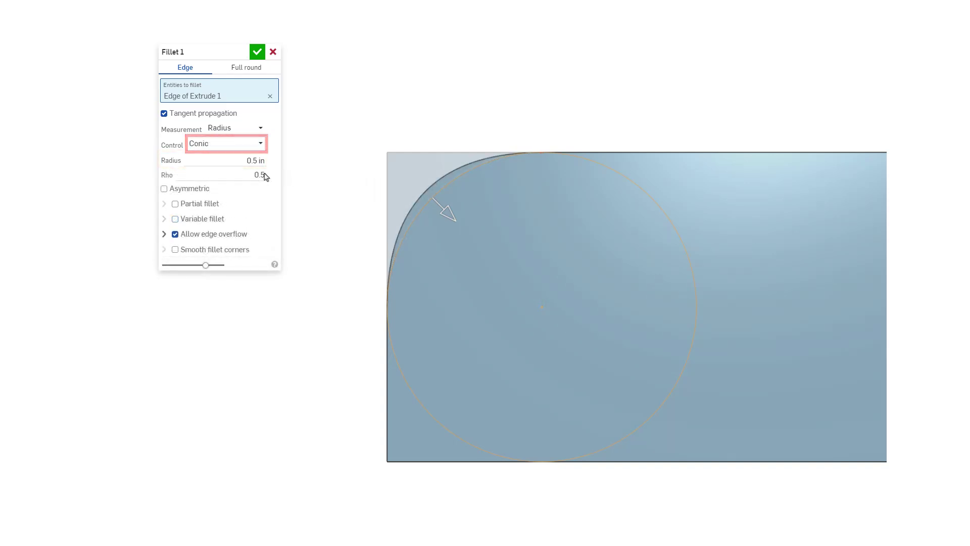
pyautogui.write('0.9')
pyautogui.press('Return')
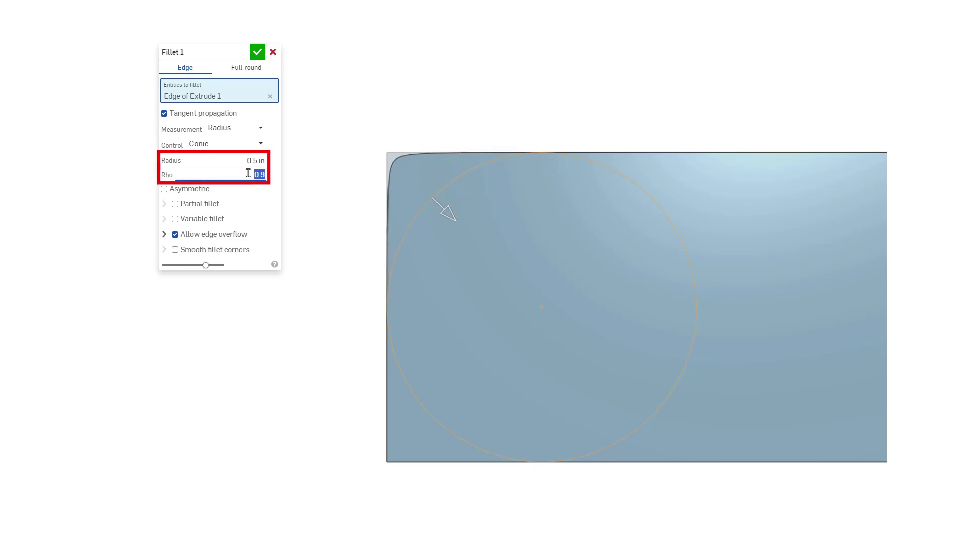
pyautogui.write('0.4')
pyautogui.press('Return')
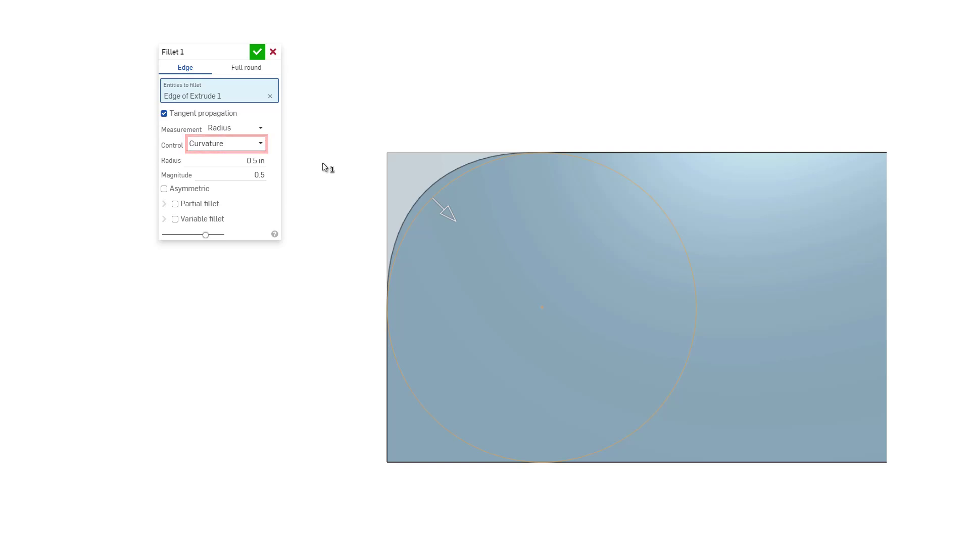
# Vary the magnitude of the block's 0.5 in curvature fillet, entering 0.8 first and 0.1 second
pyautogui.doubleClick(258, 175)
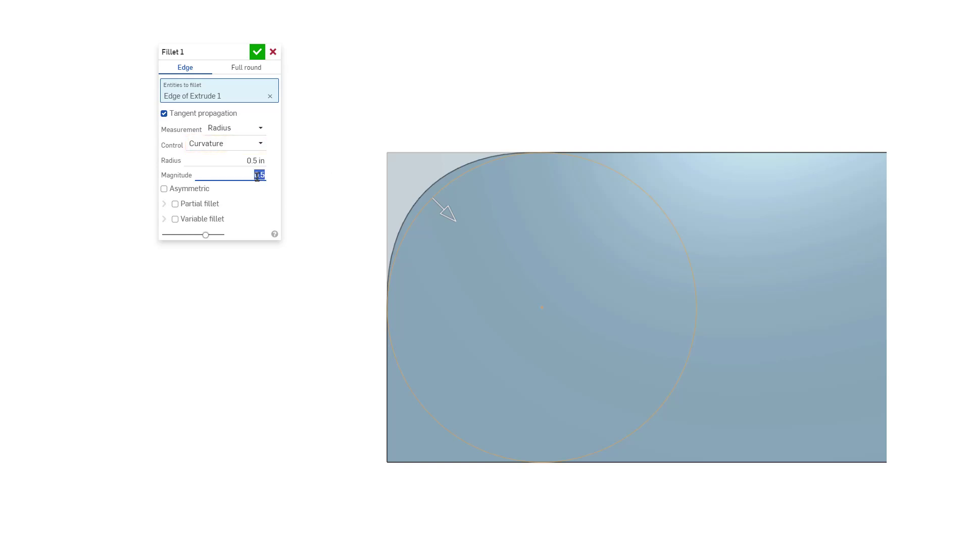
pyautogui.write('0.8')
pyautogui.press('Return')
pyautogui.write('0.1')
pyautogui.press('Return')
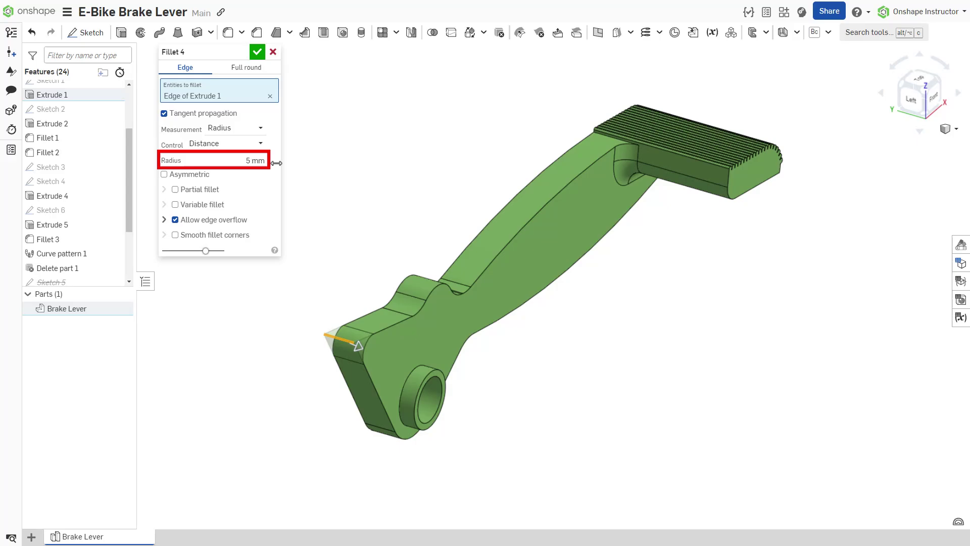
# Set the fillet radius on the lever's pivot-end corner edge to 10 mm and adjust it with the on-model radius arrow
pyautogui.write('10')
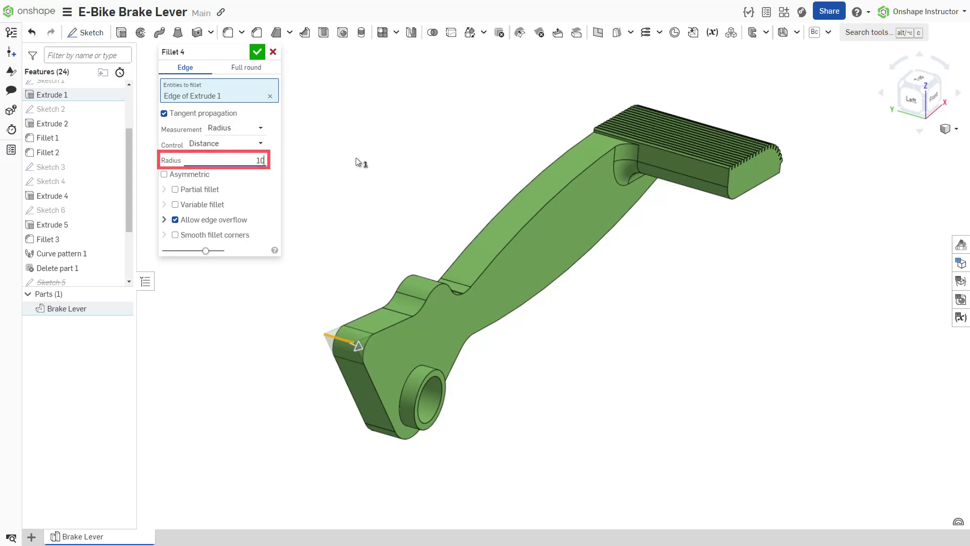
pyautogui.press('Return')
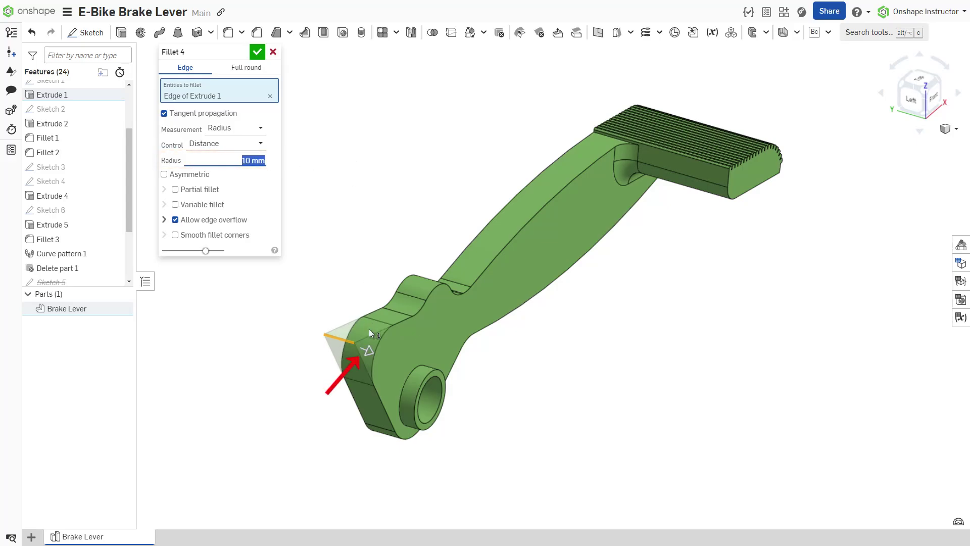
pyautogui.moveTo(369, 348)
pyautogui.mouseDown()
pyautogui.moveTo(380, 358)
pyautogui.moveTo(365, 353)
pyautogui.mouseUp()
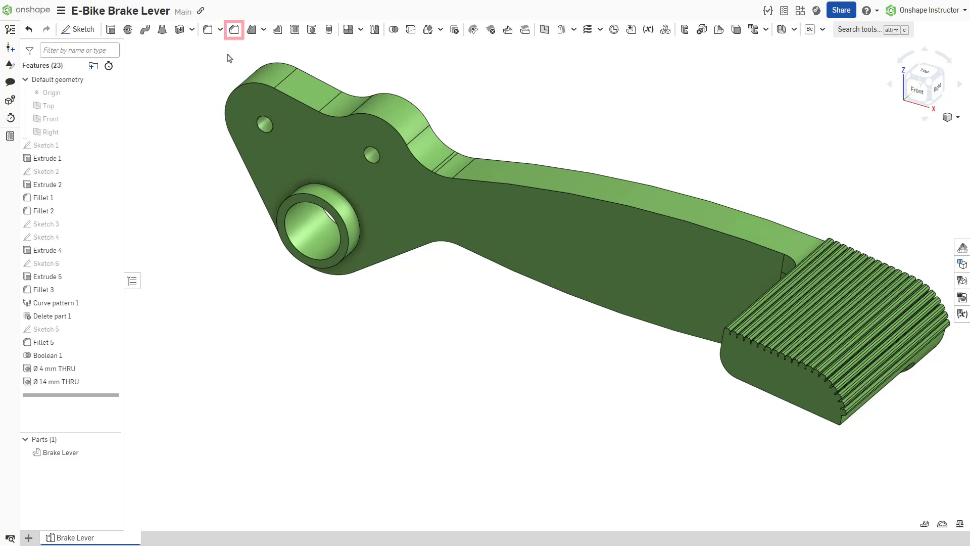
# Preview a 2 mm equal-distance offset chamfer on the lever's upper profile edge, and open the measurement and chamfer type options
pyautogui.click(233, 30)
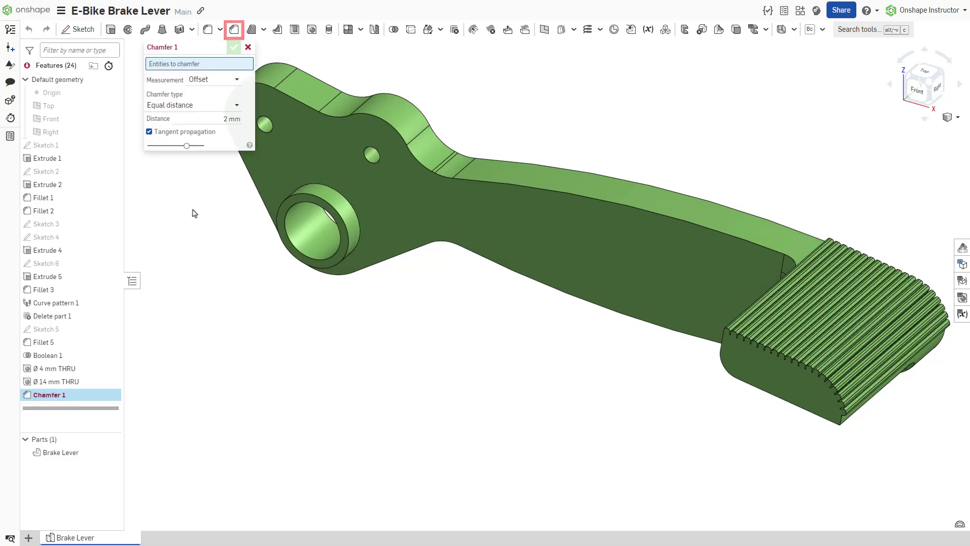
pyautogui.click(307, 106)
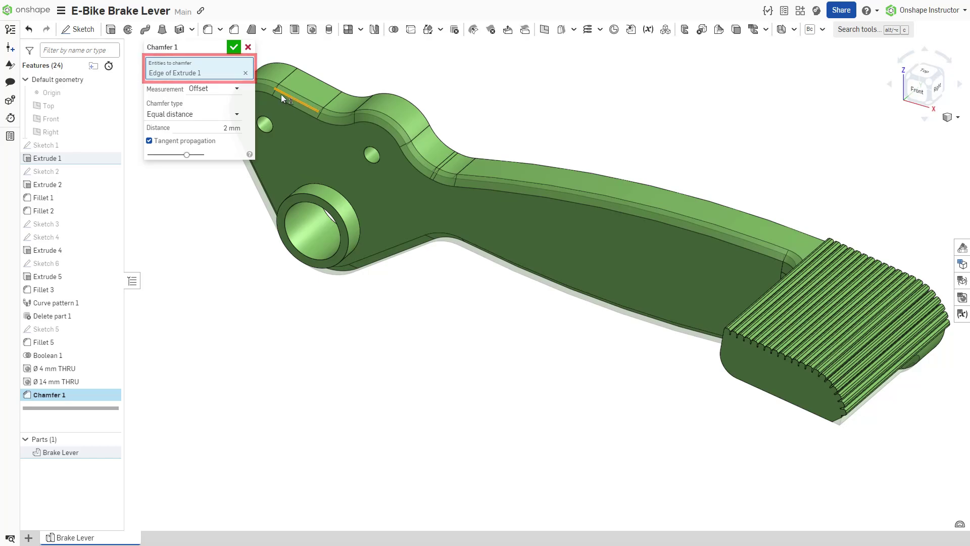
pyautogui.click(238, 90)
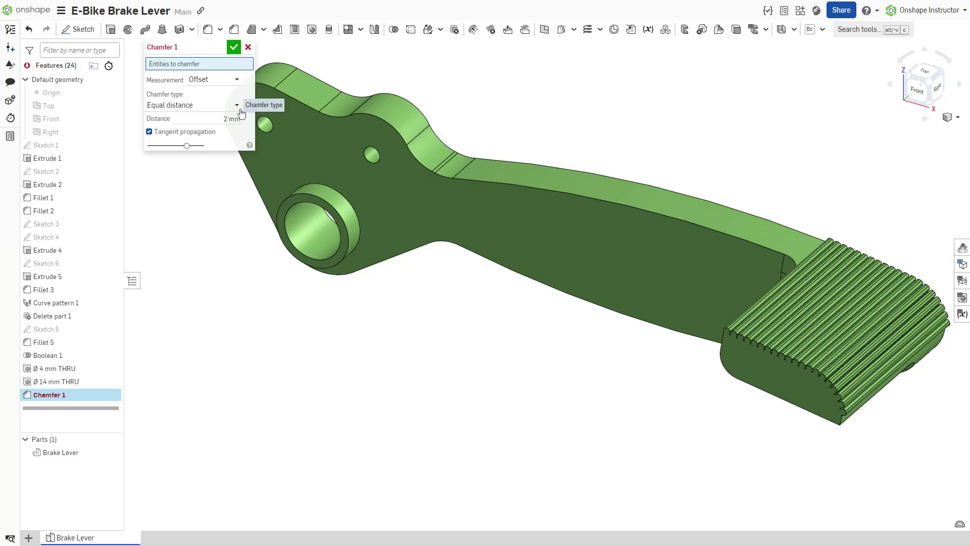
pyautogui.click(237, 105)
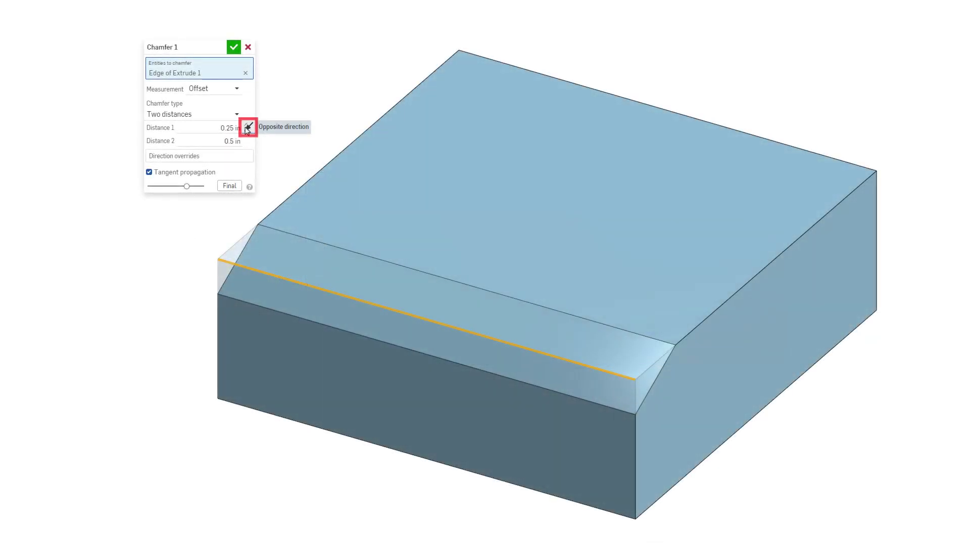
# Flip the direction of the block's two-distances chamfer and of its 0.5 in, 30-degree distance-and-angle chamfer
pyautogui.click(248, 127)
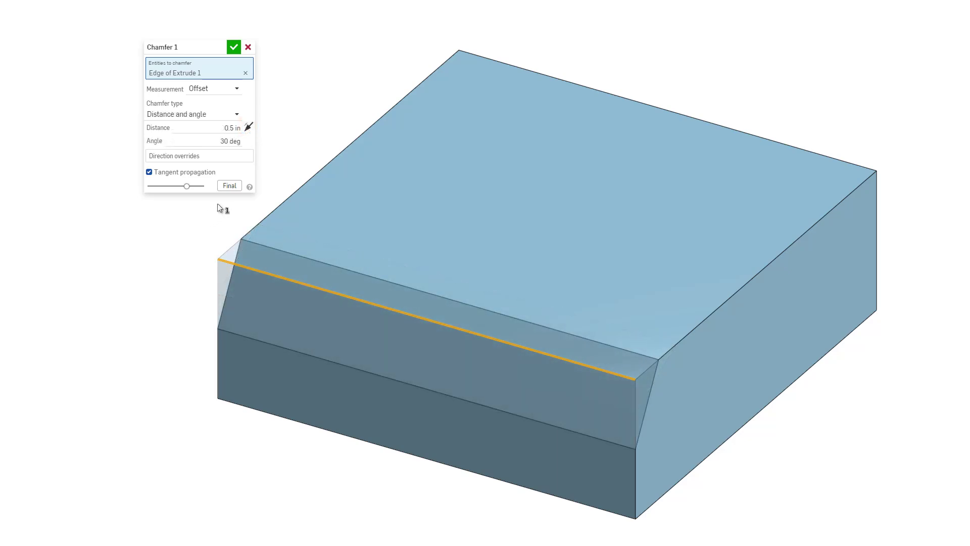
pyautogui.click(248, 127)
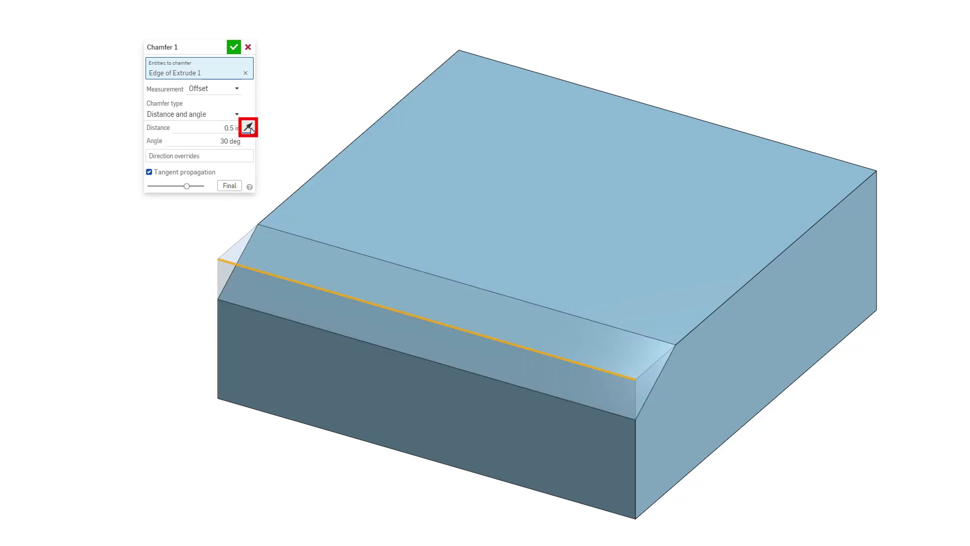
pyautogui.click(249, 128)
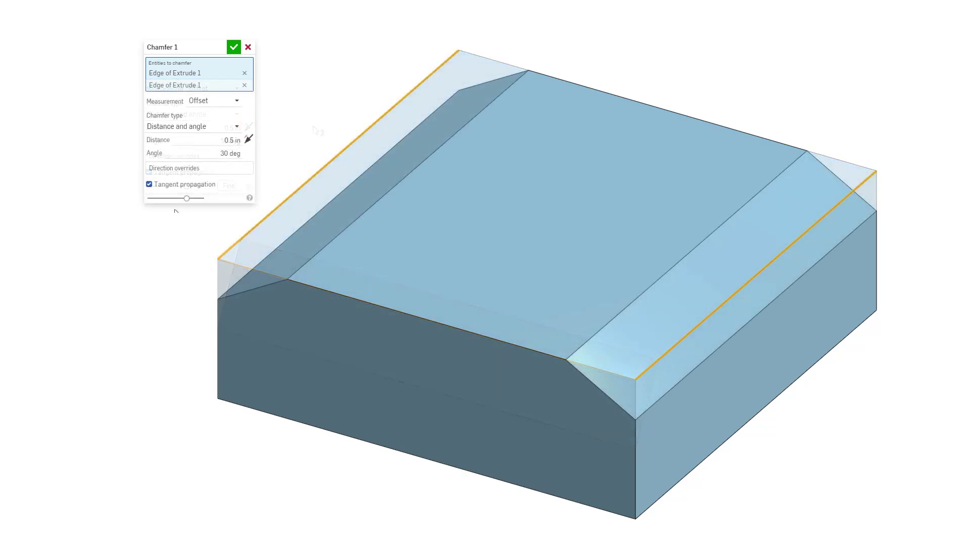
# Add the block's near right edge as a direction override for the 0.5 in, 30-degree chamfer
pyautogui.click(173, 170)
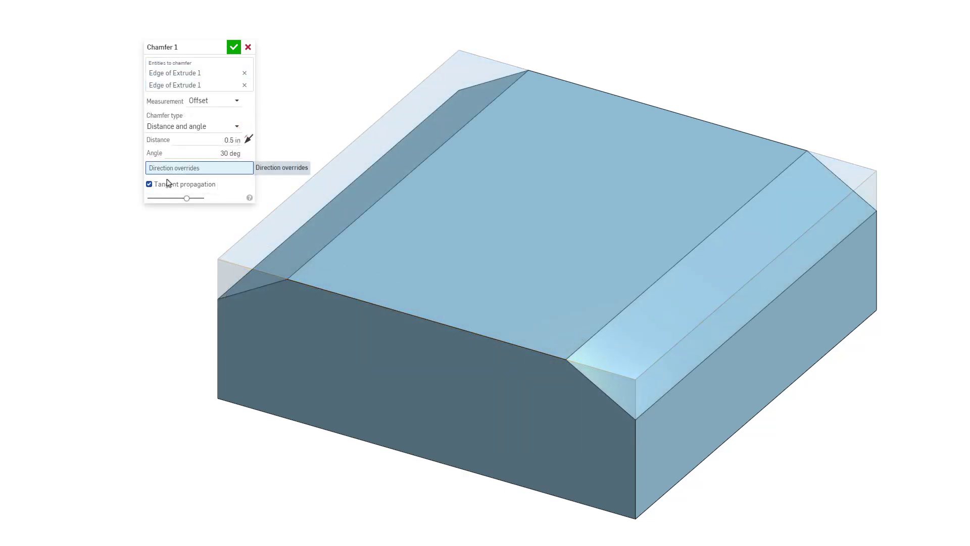
pyautogui.click(705, 322)
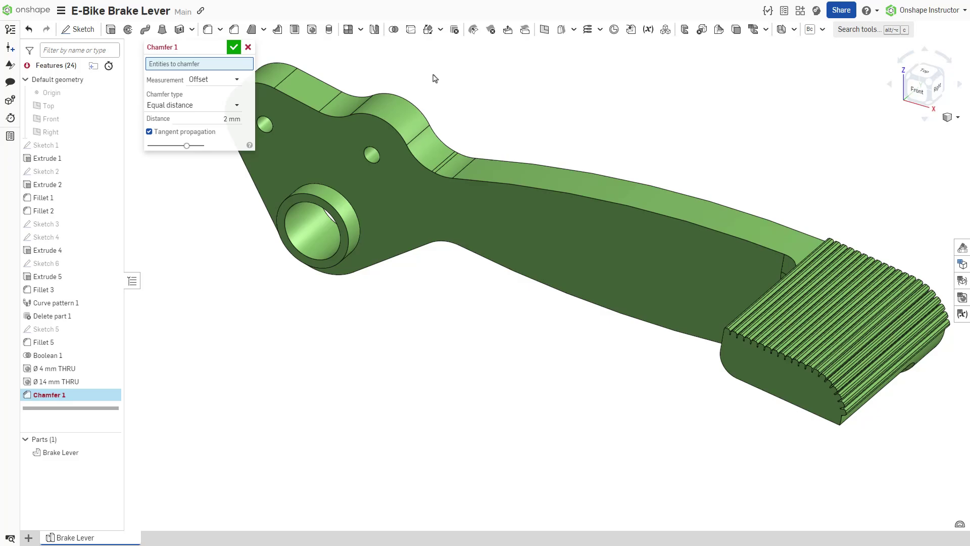
# Select the lever's curved bump edge for the 2 mm chamfer, turn off tangent propagation, and add the two adjoining edges toward the pivot end
pyautogui.click(388, 124)
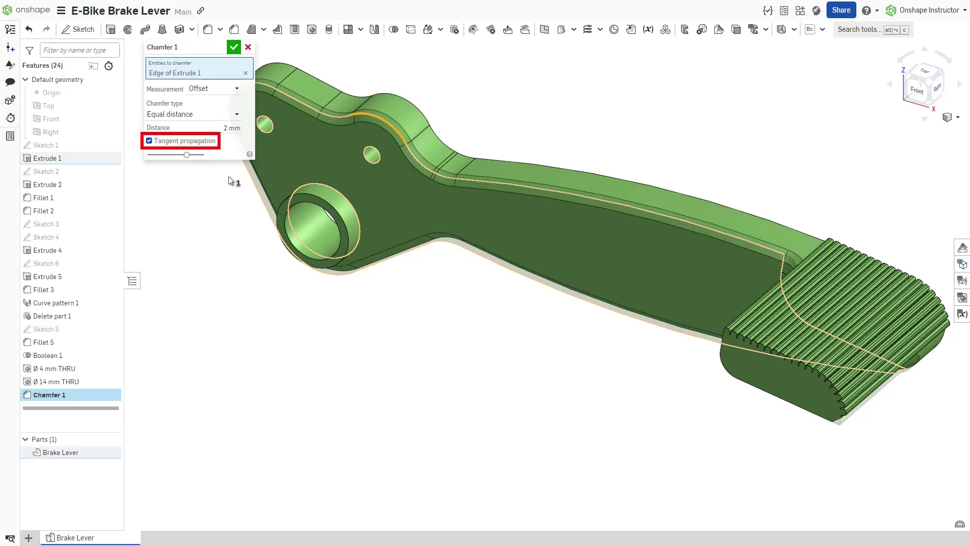
pyautogui.click(147, 142)
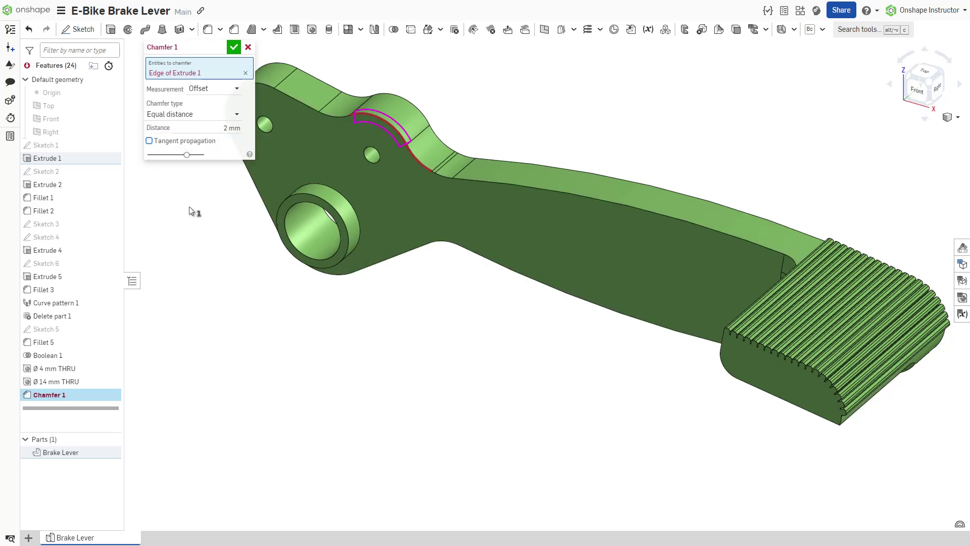
pyautogui.click(338, 118)
pyautogui.click(310, 108)
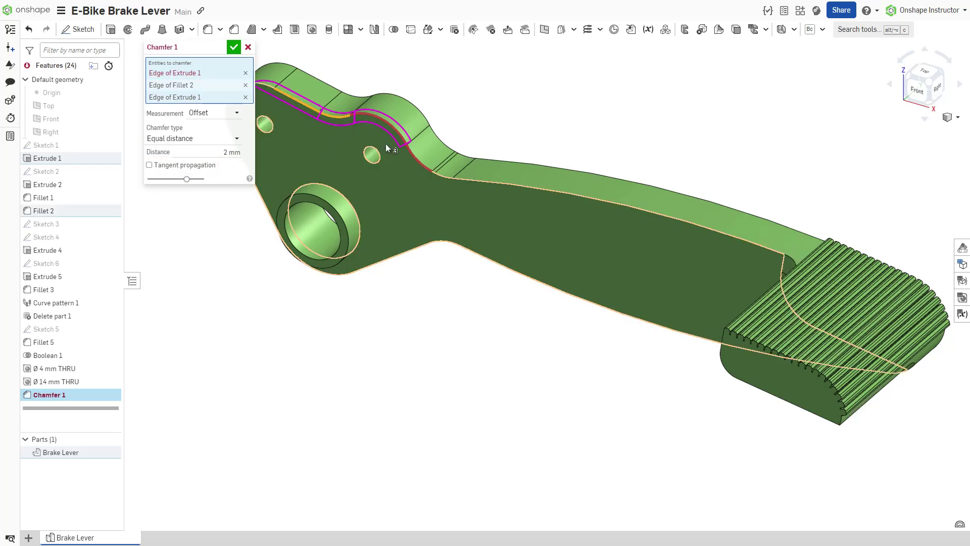